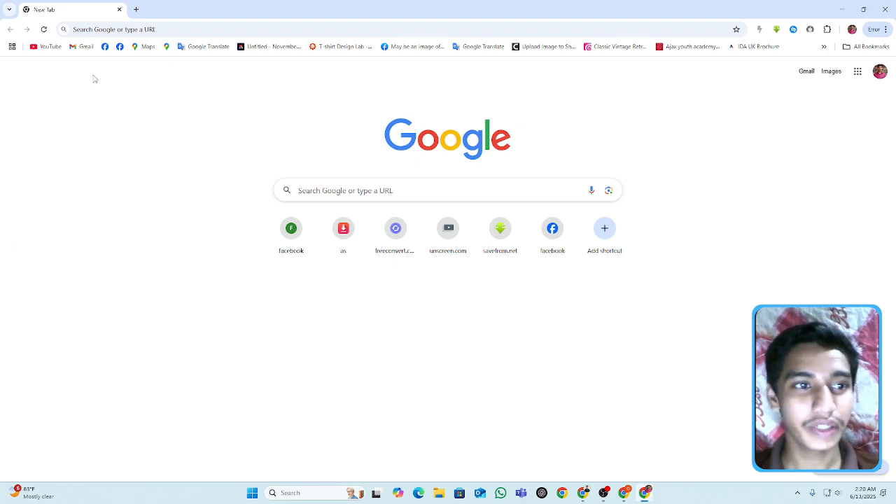
- Search the web for infinityfree and open the InfinityFree hosting website
left_click(154, 30)
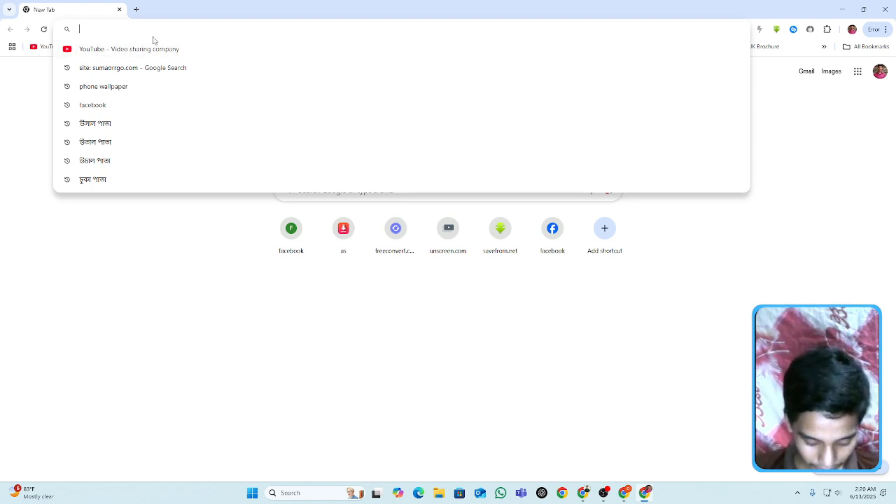
type("in")
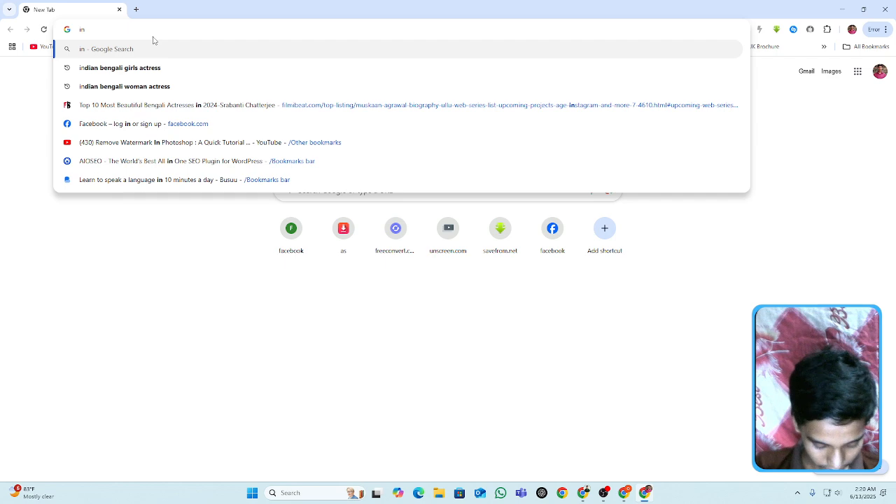
type("fini")
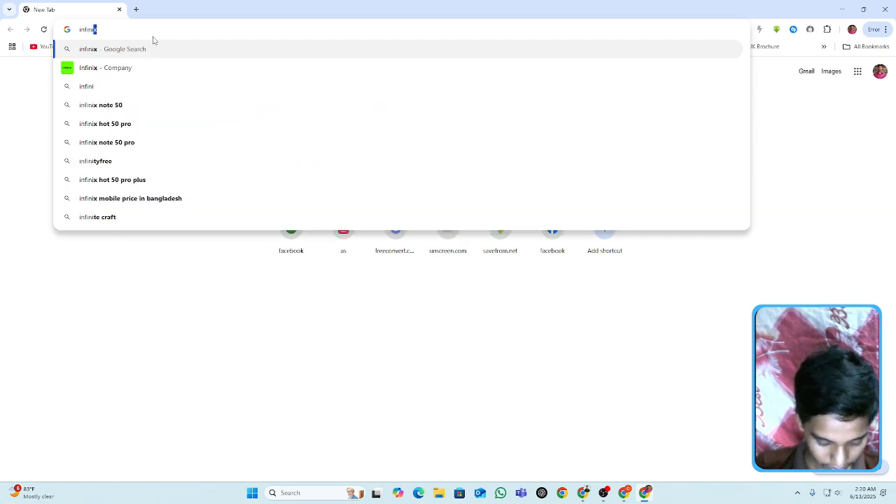
type("ty")
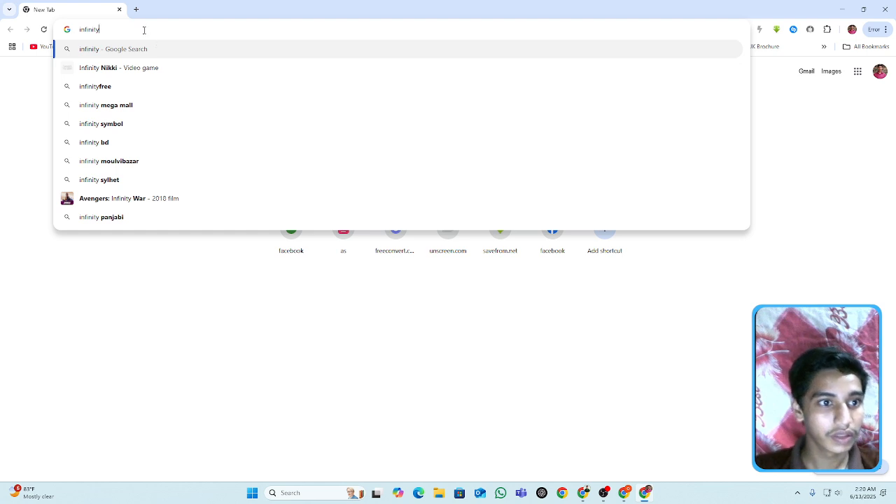
left_click(122, 87)
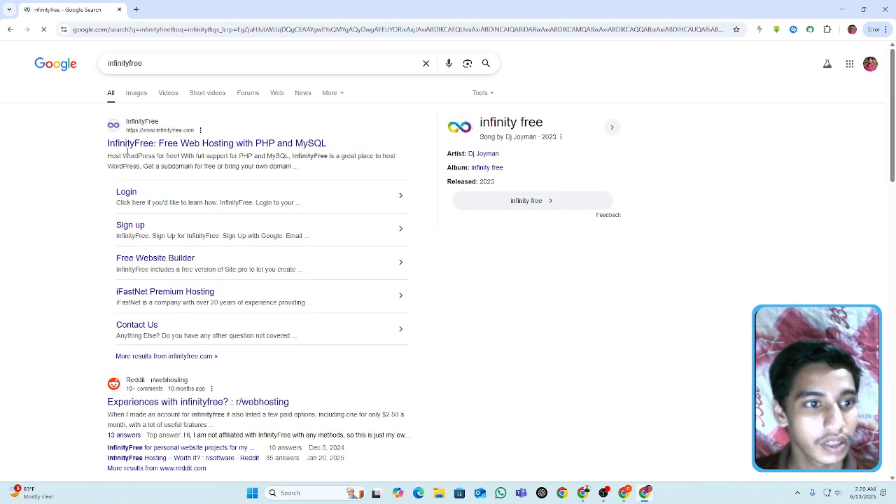
left_click(133, 143)
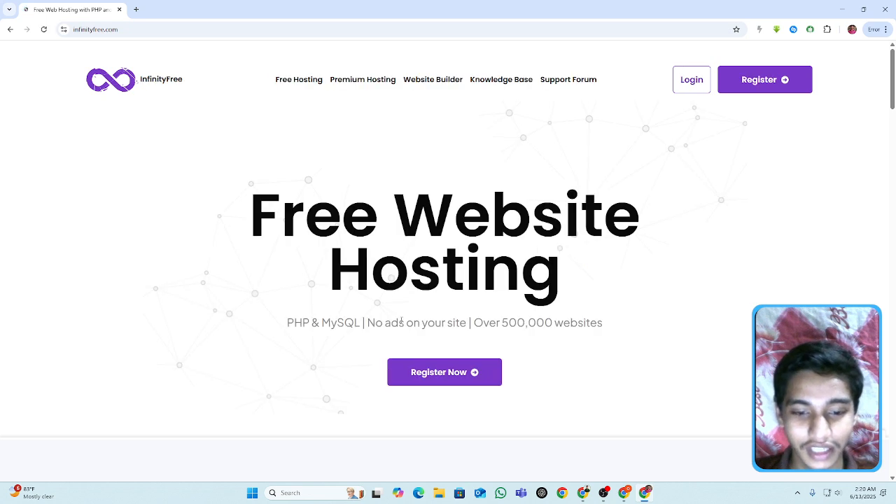
- Register for InfinityFree by signing up with the existing Google account and approving the sign-in
left_click(442, 374)
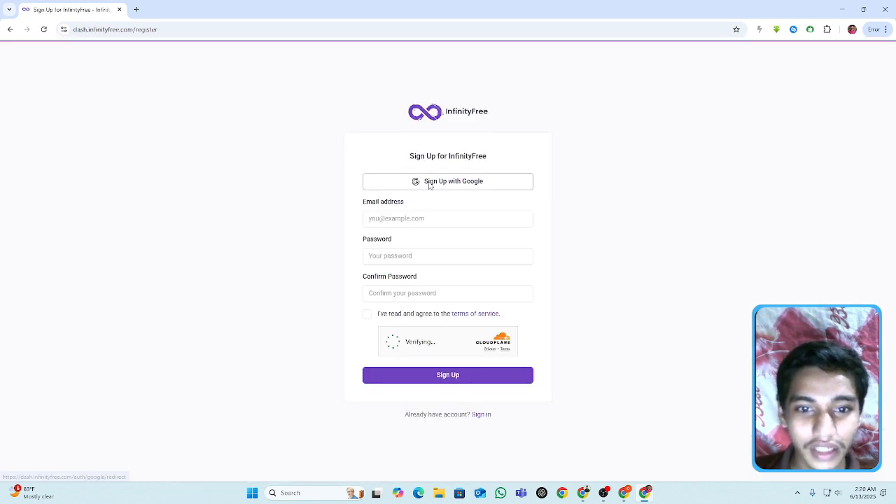
left_click(432, 186)
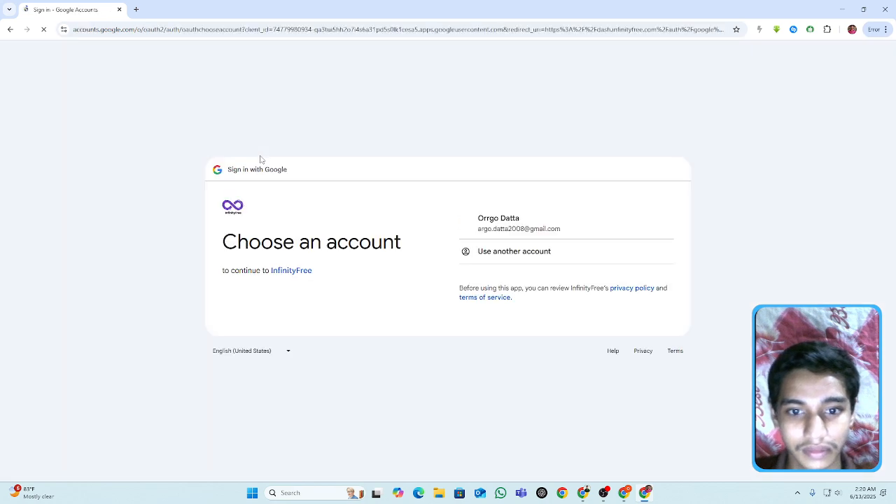
left_click(515, 231)
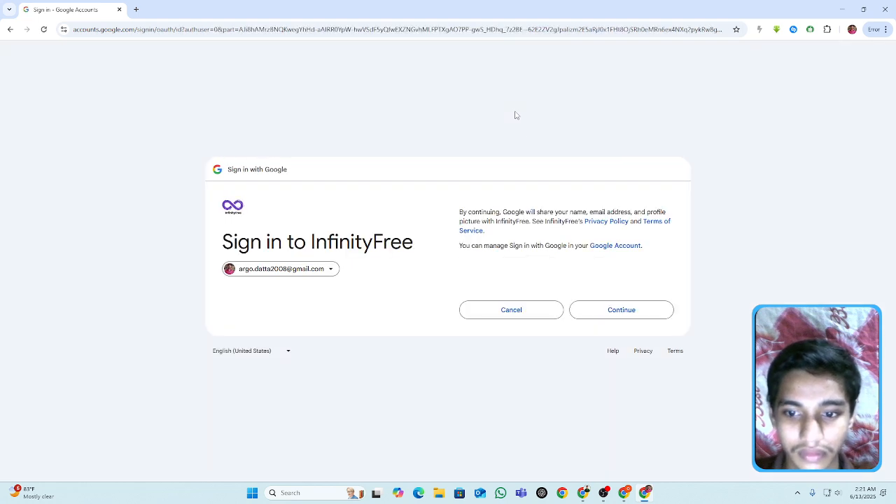
left_click(611, 314)
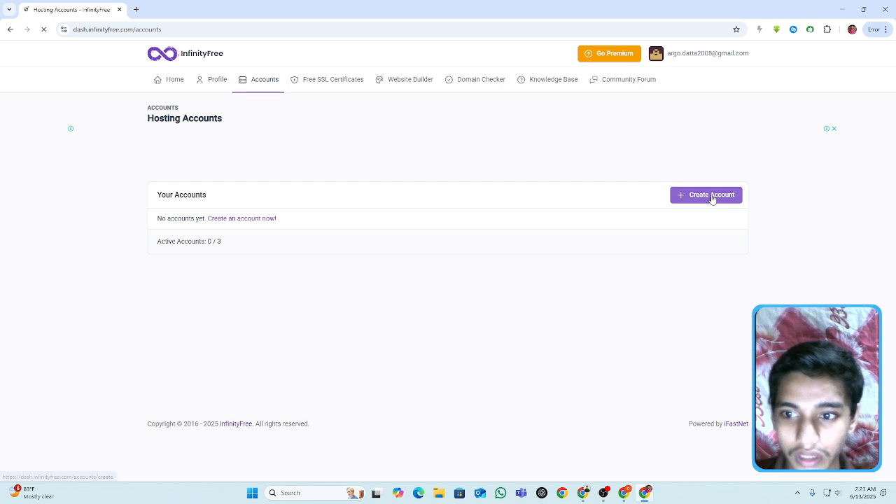
- Start creating a hosting account, dismiss the ad and choose the free hosting plan
left_click(712, 198)
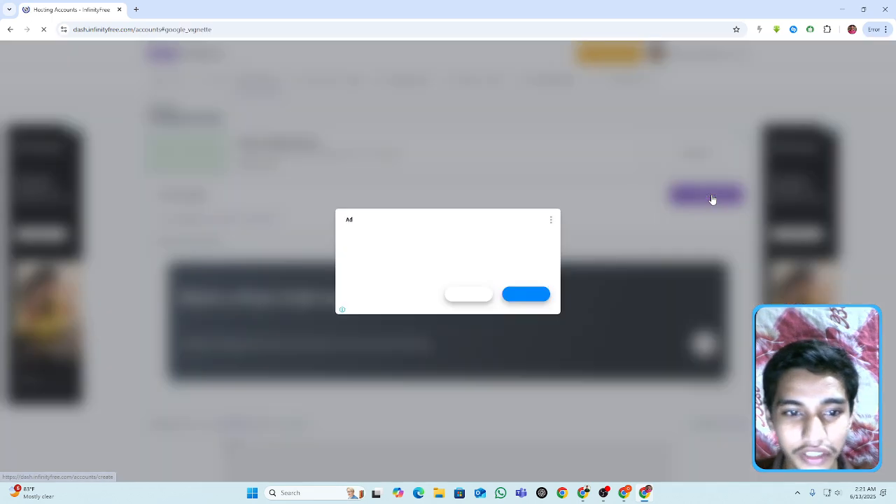
left_click(468, 297)
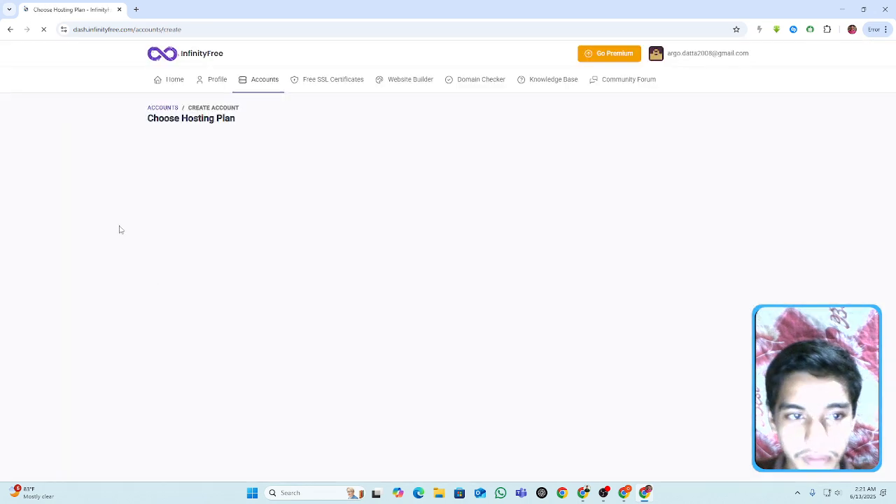
scroll(170, 314, "down", 2)
scroll(149, 231, "up", 1)
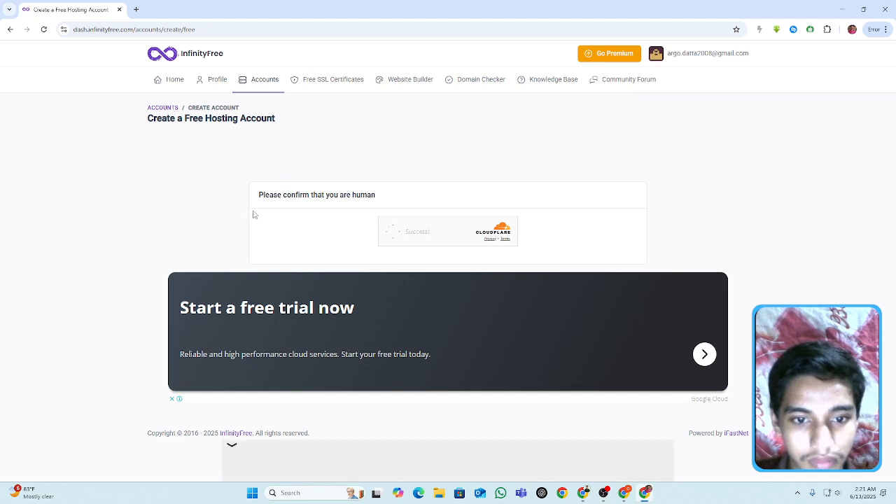
- Choose the subdomain Udoy with the domain extension infinityfreeapp.com and check its availability
left_click(300, 256)
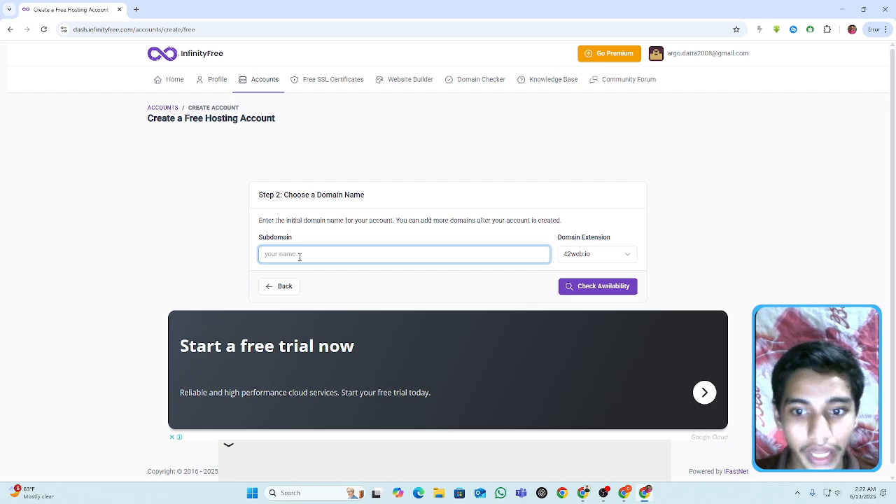
left_click(610, 254)
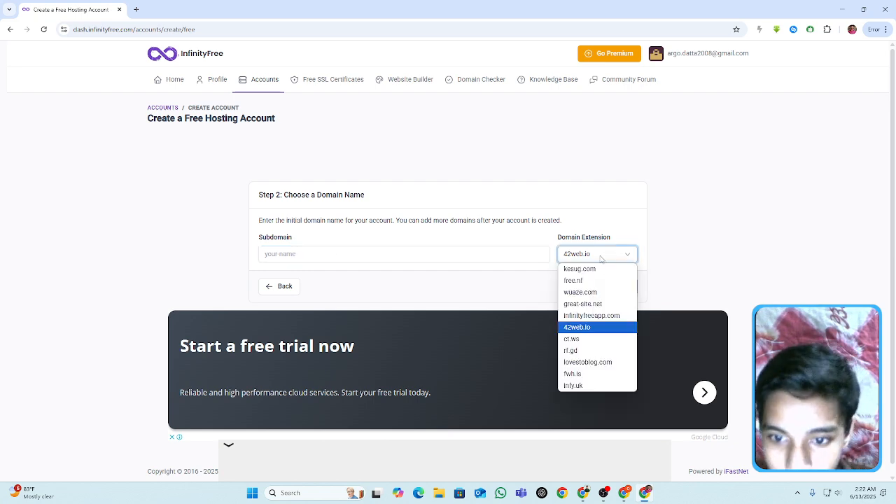
left_click(598, 317)
left_click(316, 255)
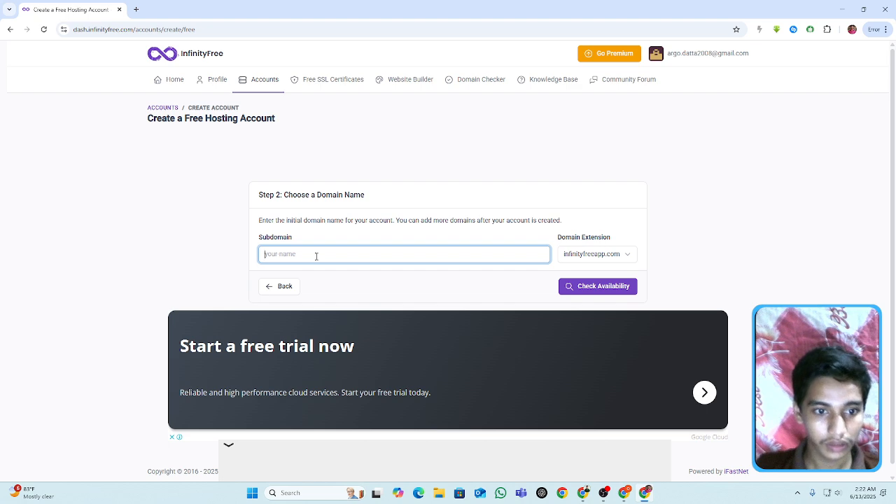
type("Udoy")
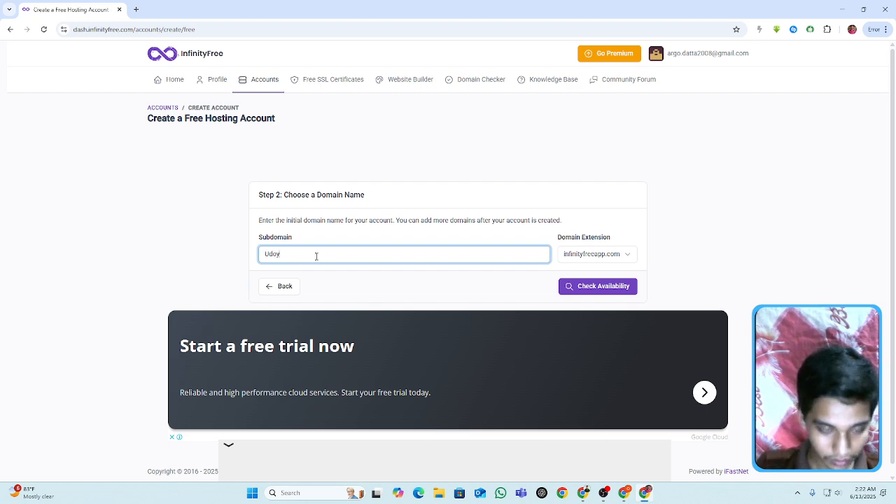
left_click(118, 193)
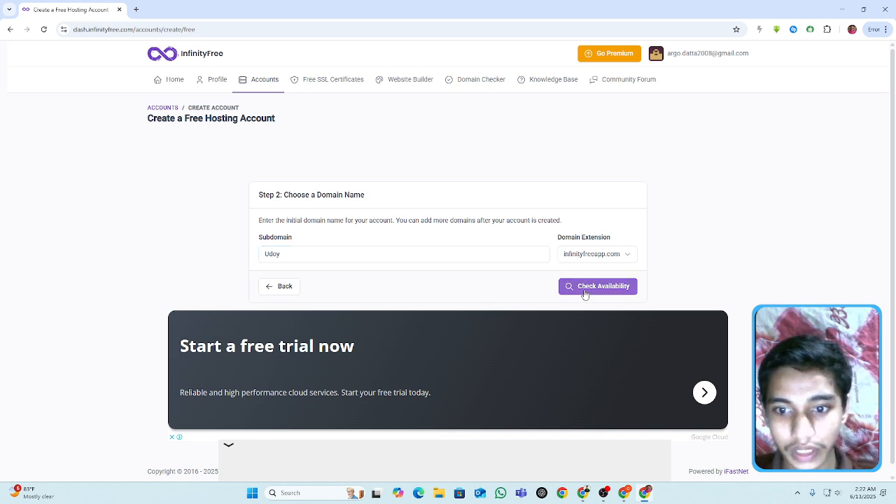
left_click(585, 293)
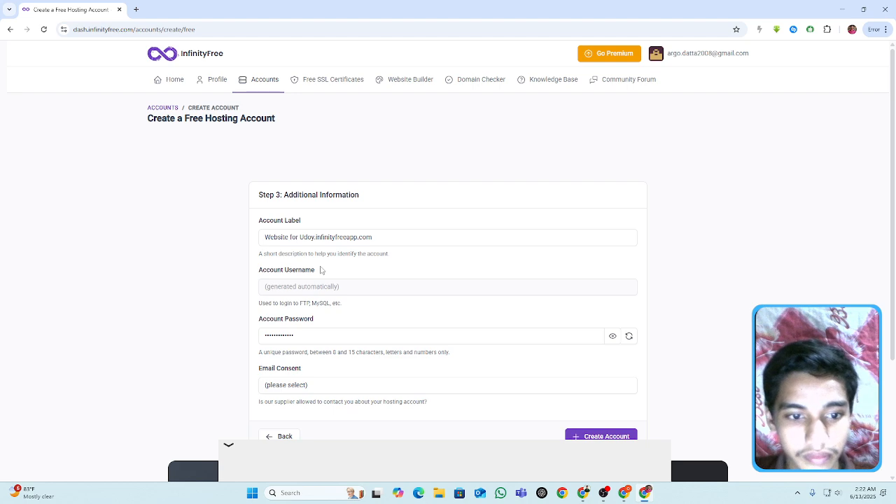
- Replace the generated account password with a custom account password
scroll(226, 270, "down", 2)
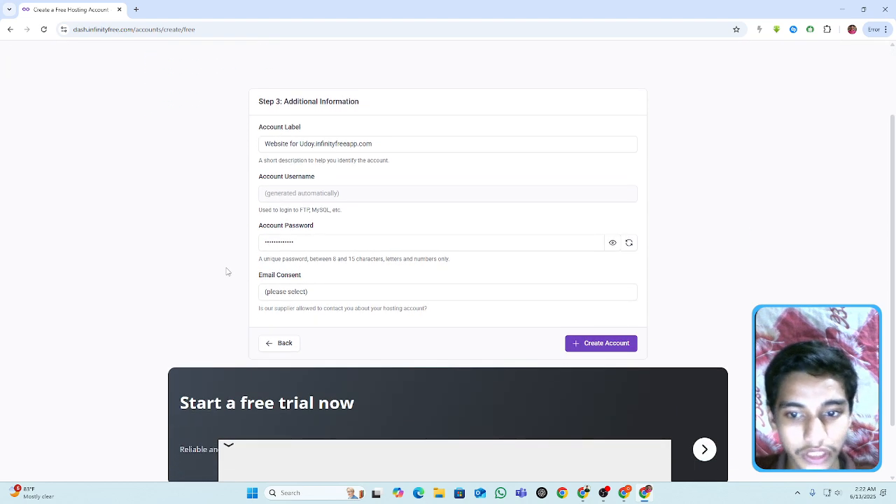
left_click(303, 248)
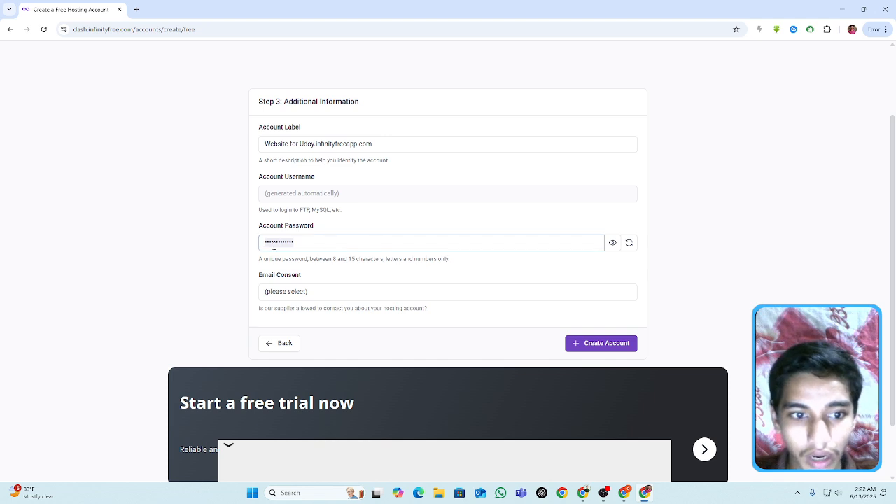
left_click(261, 245)
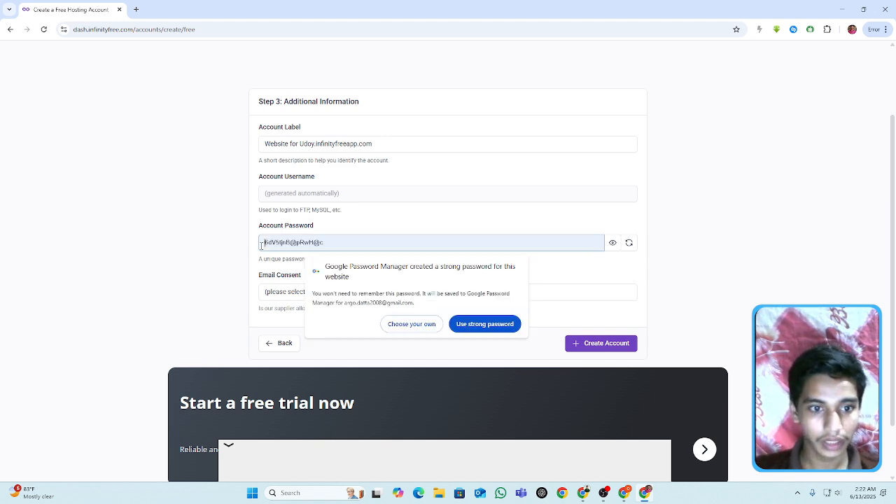
left_click(608, 253)
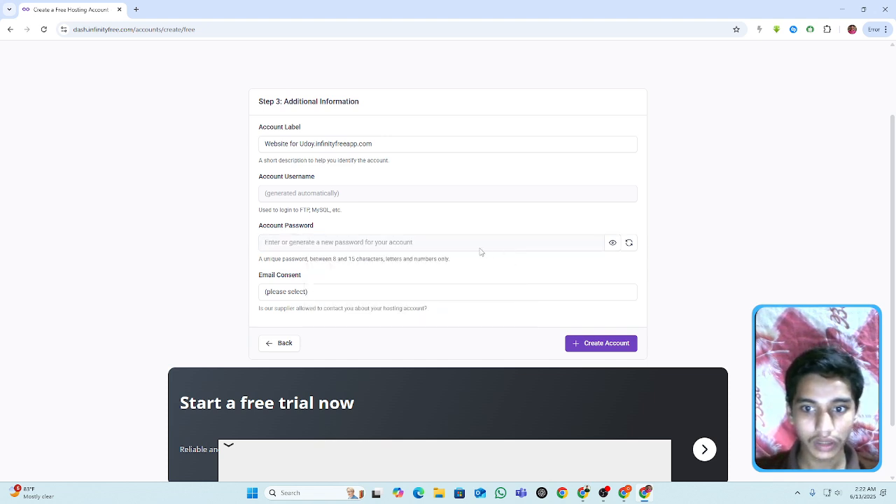
left_click(612, 244)
left_click(455, 248)
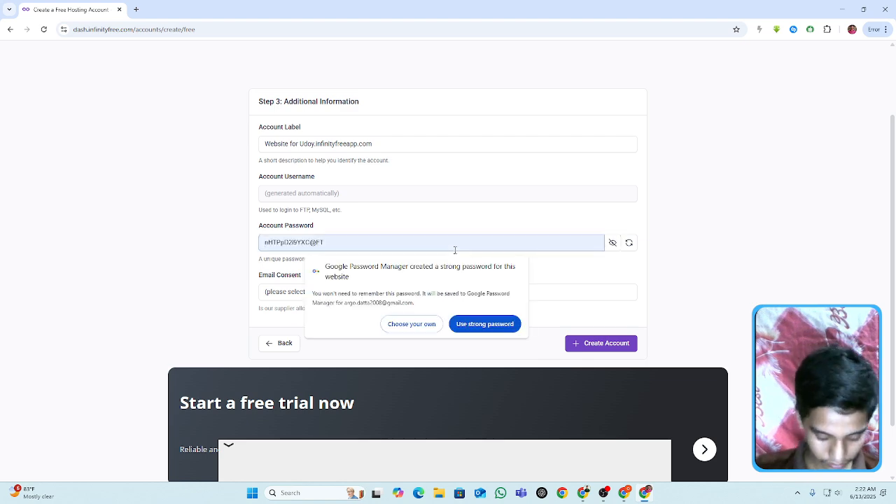
type("G")
left_click(613, 243)
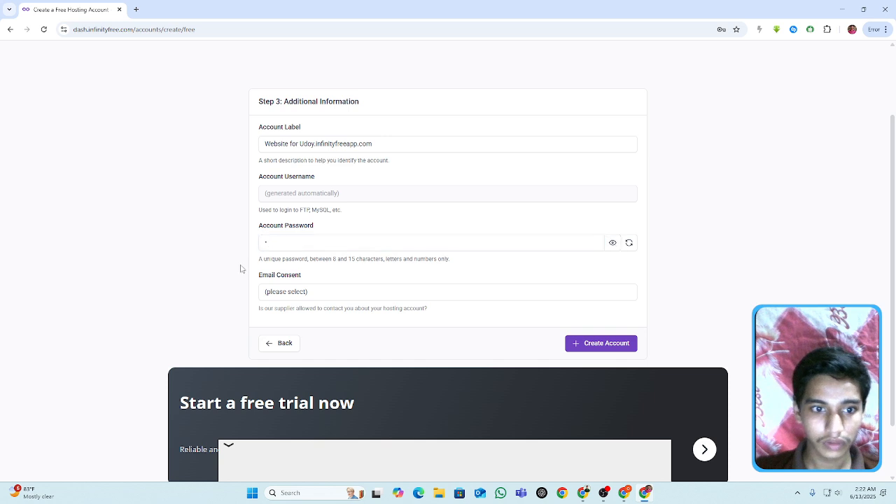
left_click(278, 245)
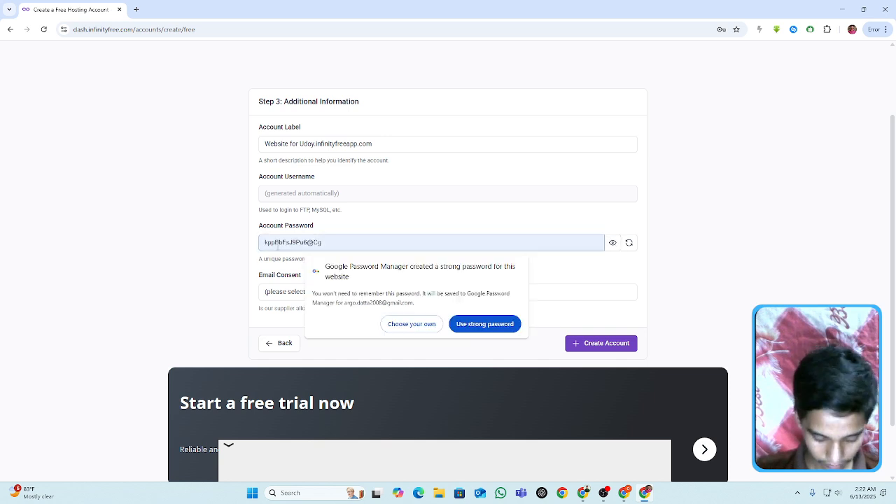
type("G")
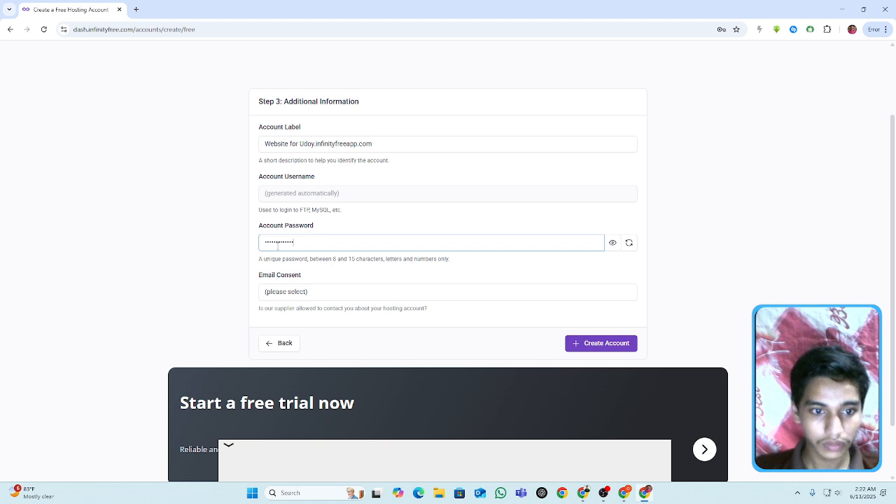
- Create the hosting account with email consent set to I Approve, and save its login in the browser
left_click(347, 294)
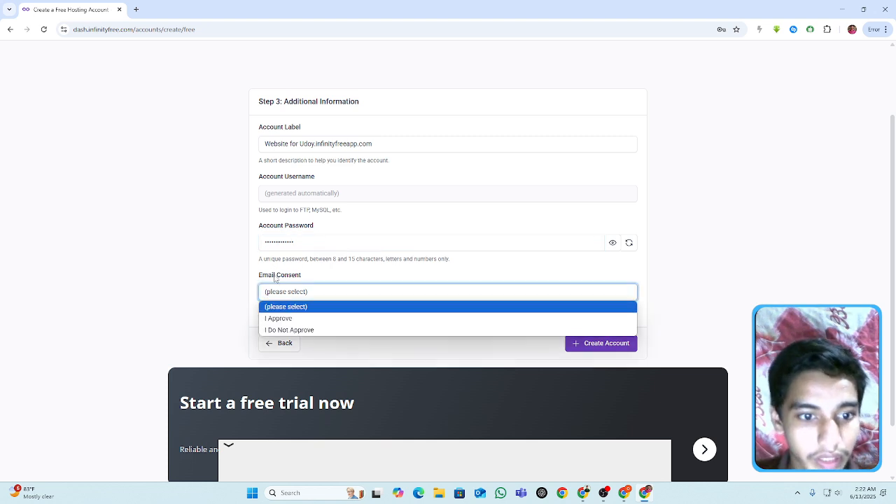
left_click(283, 319)
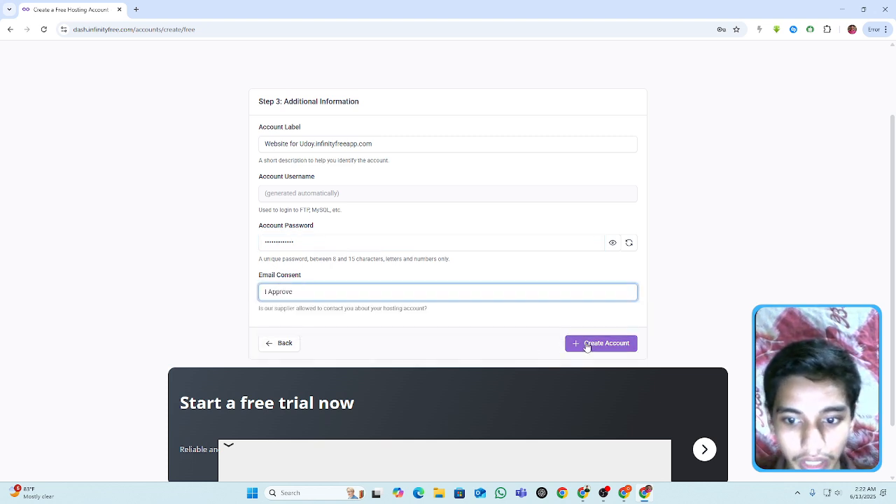
left_click(591, 348)
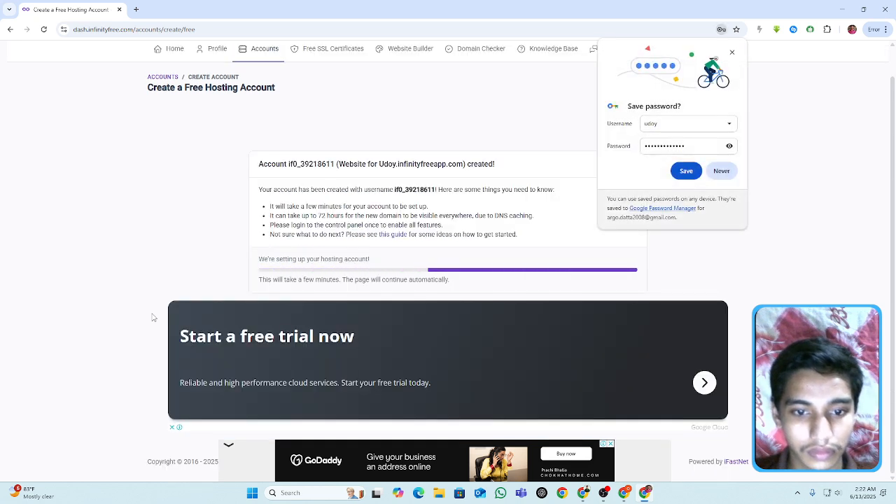
left_click(683, 171)
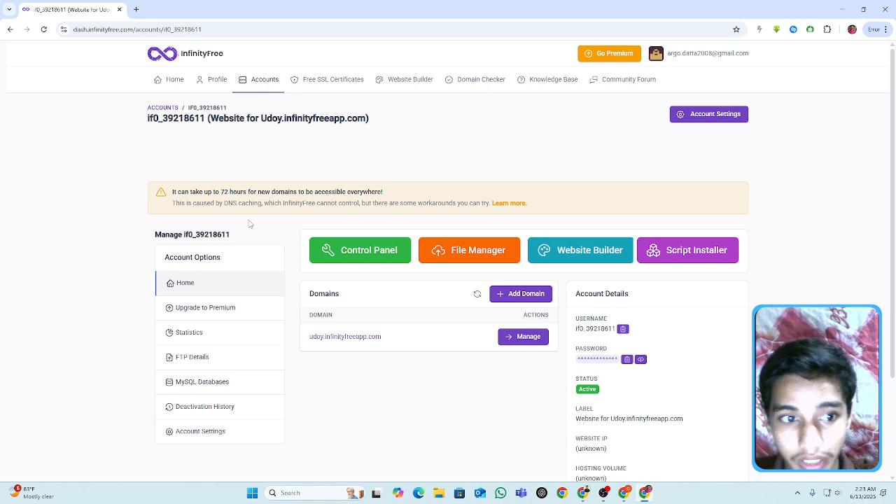
left_click_drag(173, 193, 401, 192)
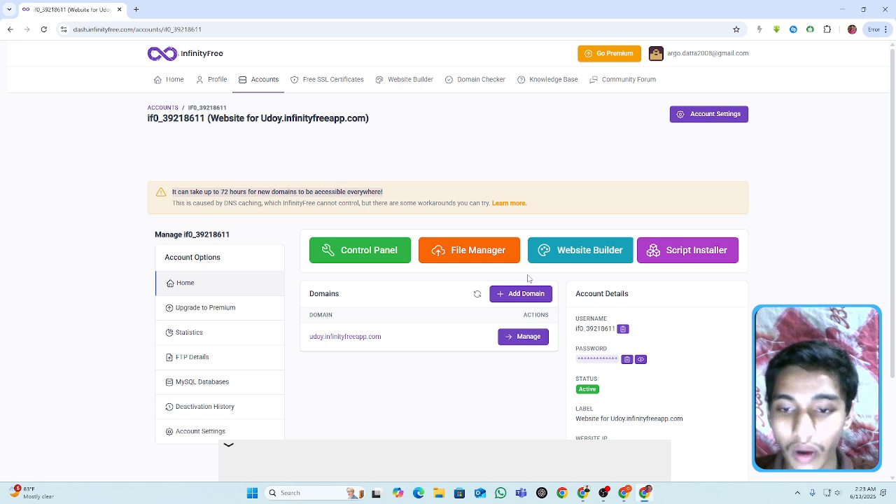
left_click(672, 259)
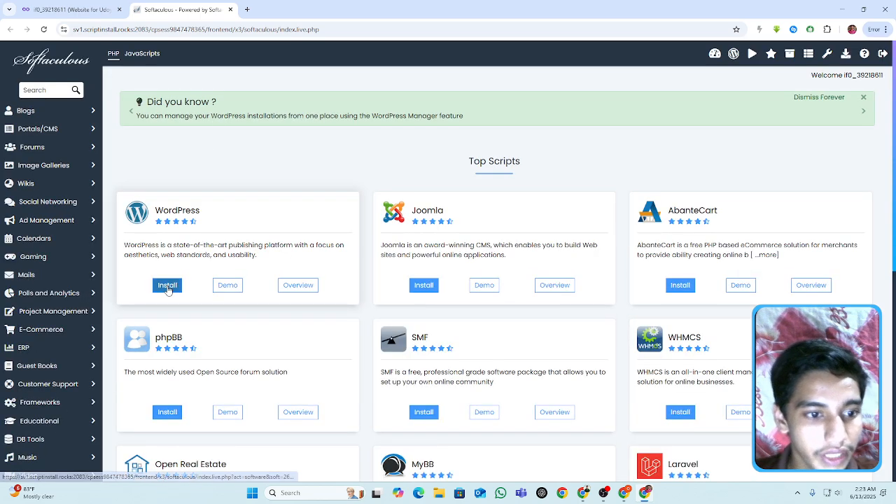
left_click(168, 286)
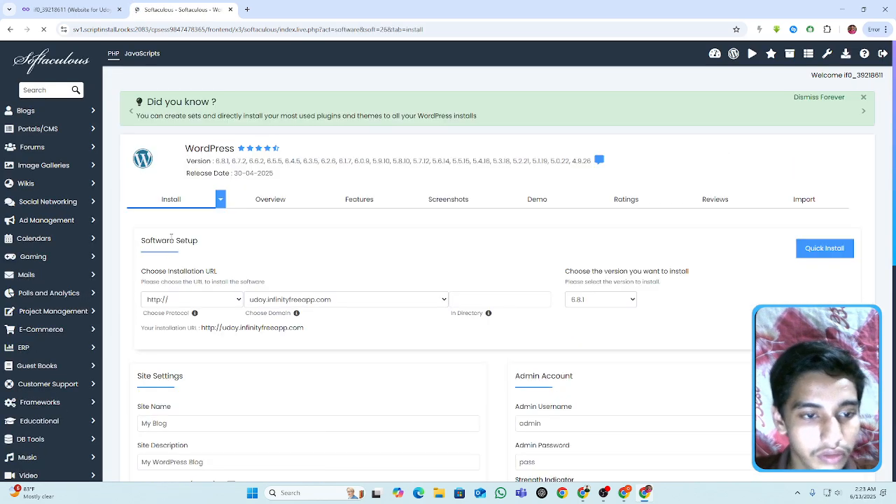
left_click(202, 300)
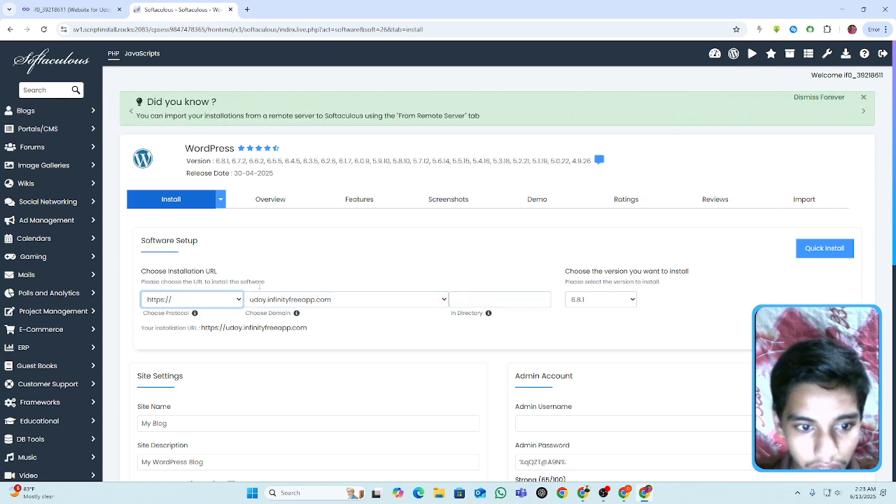
- Set the site name to Udoy and enter the admin username for the WordPress installation
left_click(254, 302)
left_click(327, 268)
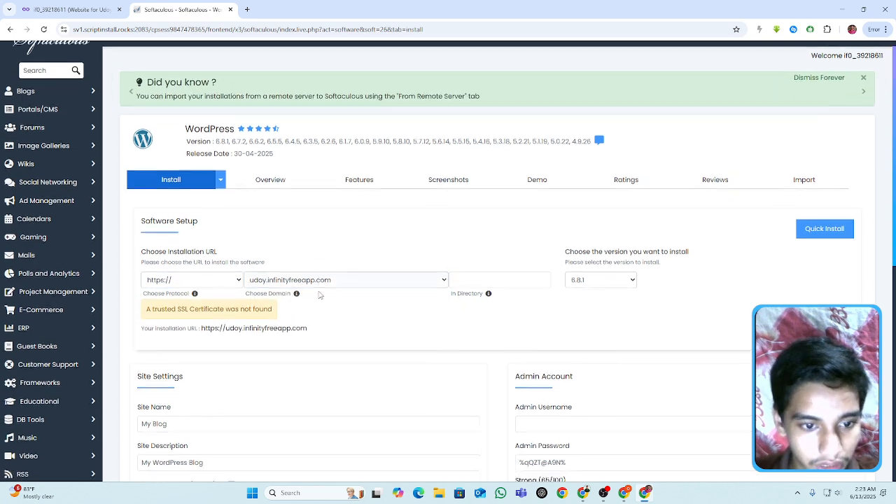
scroll(246, 304, "down", 3)
left_click(191, 211)
left_click_drag(191, 211, 131, 220)
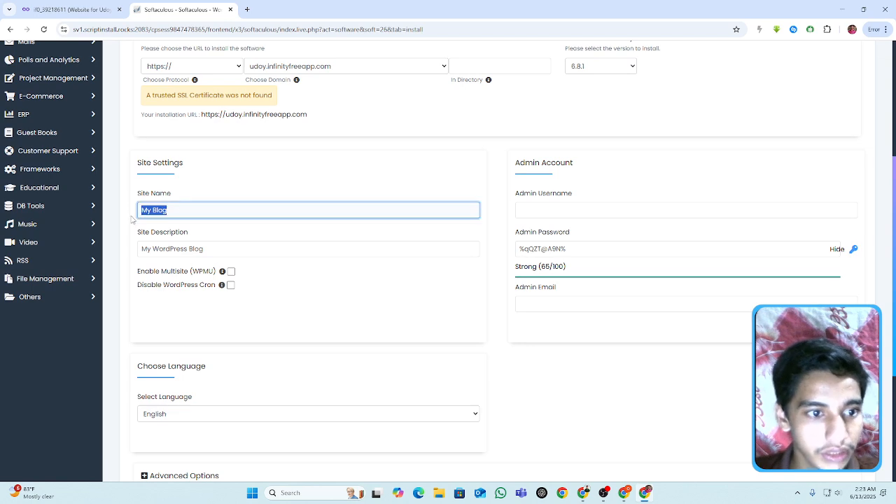
type("Udoy")
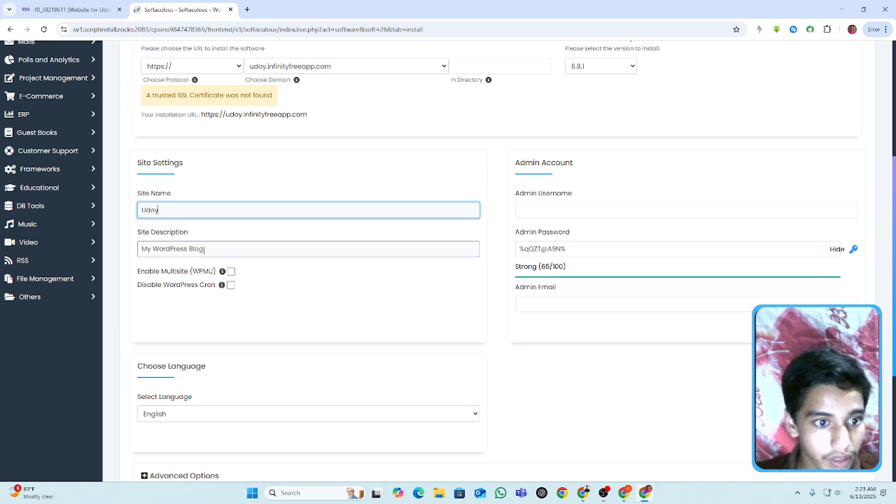
left_click(538, 210)
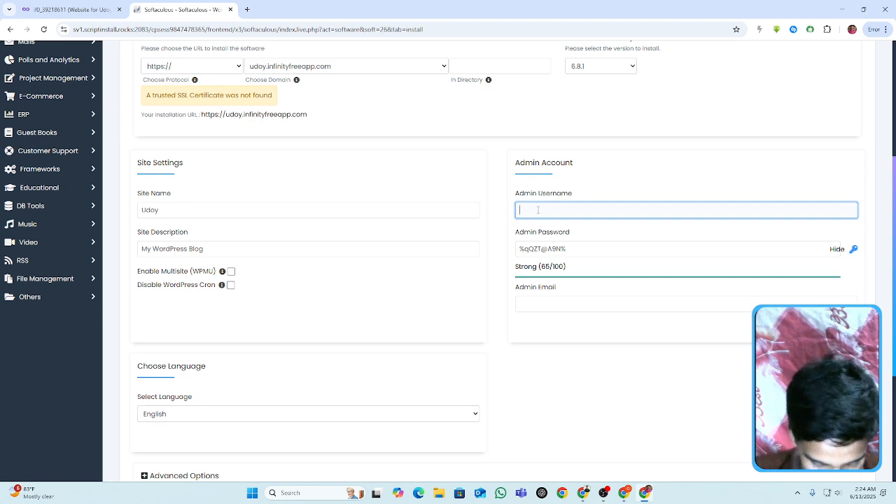
type("Udoy")
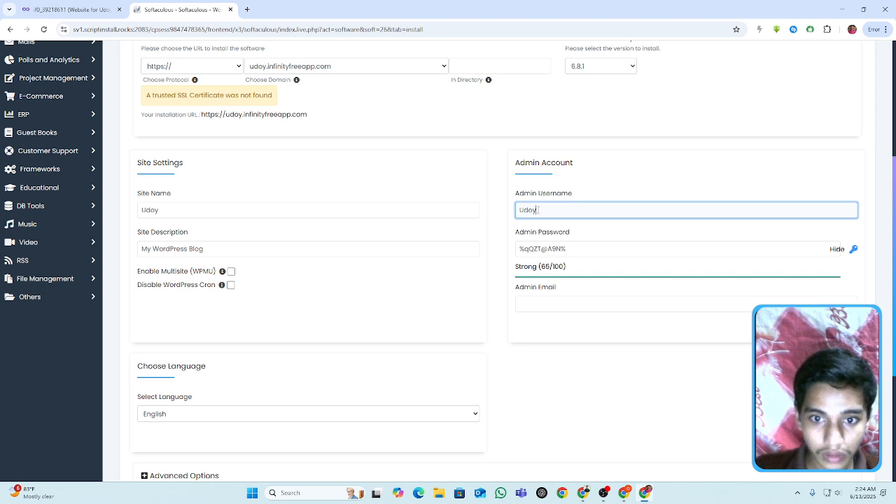
- Mask the admin password and clear the generated one from its field
left_click(674, 247)
type("s")
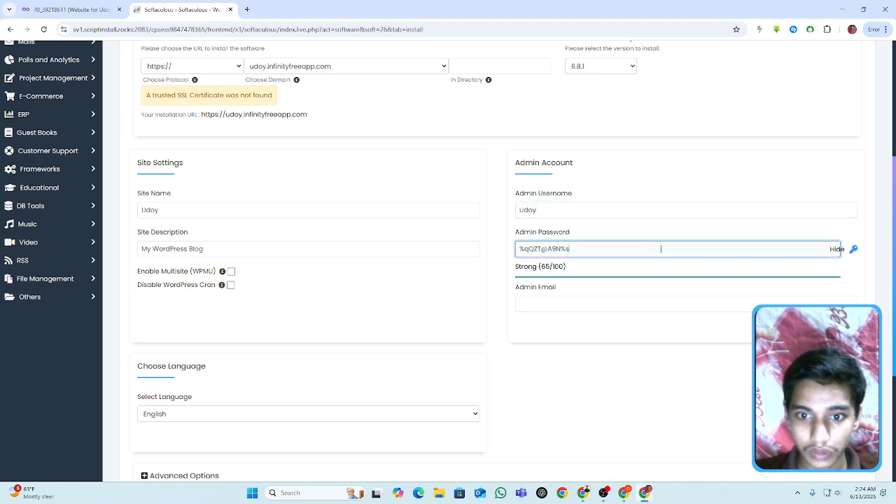
left_click(837, 249)
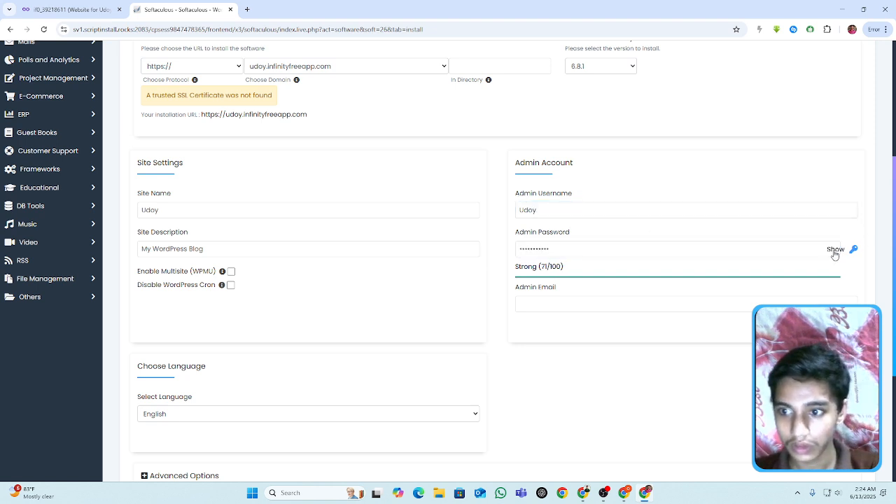
left_click_drag(498, 254, 458, 253)
key("BackSpace")
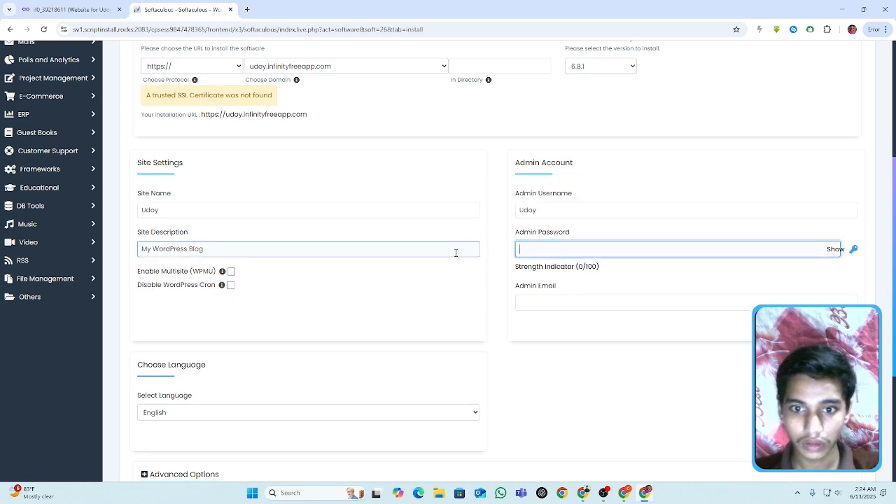
left_click(528, 250)
type("••••••••")
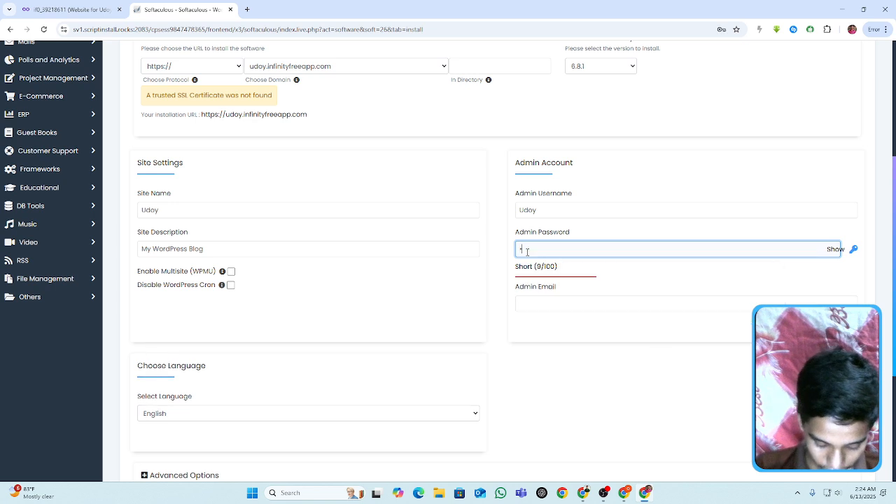
type("•")
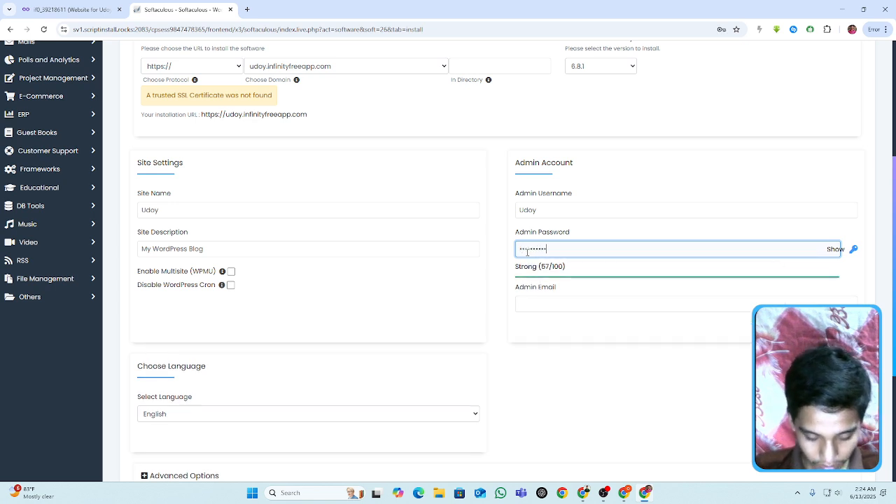
key("ctrl+a")
key("BackSpace")
- Enter a custom admin password for the WordPress admin account
type("••••")
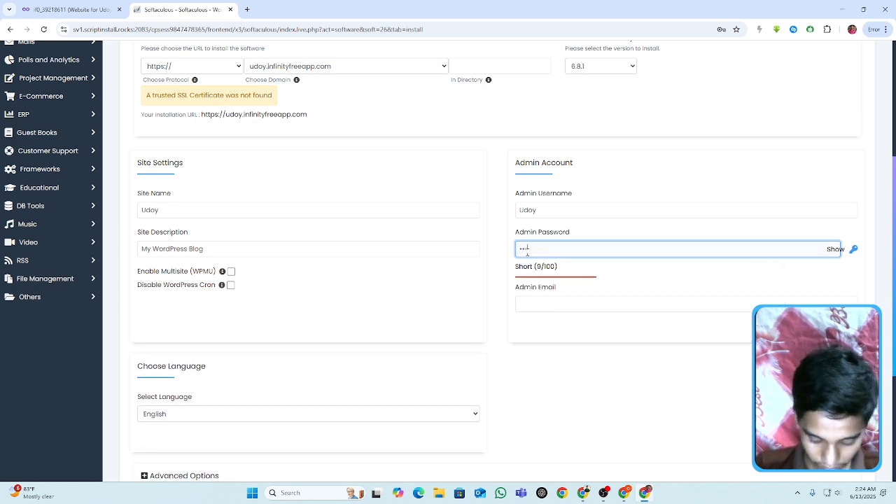
type("••••••••")
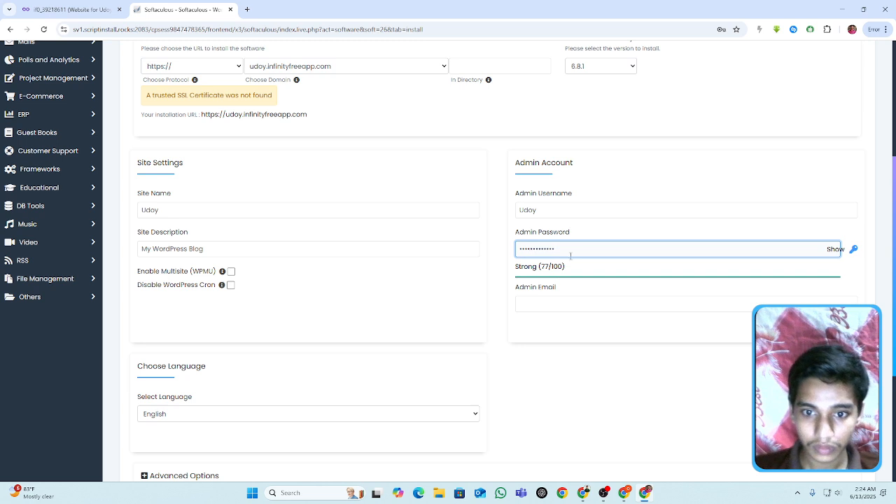
- Enter the admin email address and start the WordPress installation
left_click(545, 306)
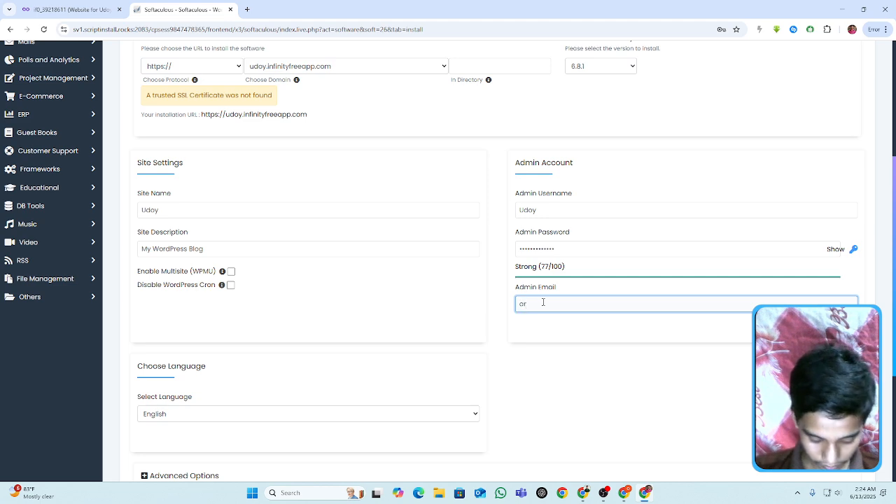
type("argo.do")
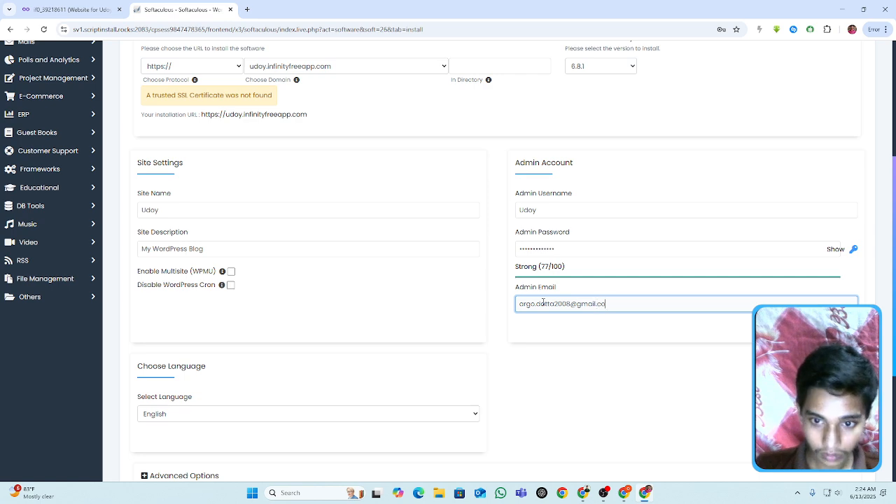
scroll(543, 303, "down", 2)
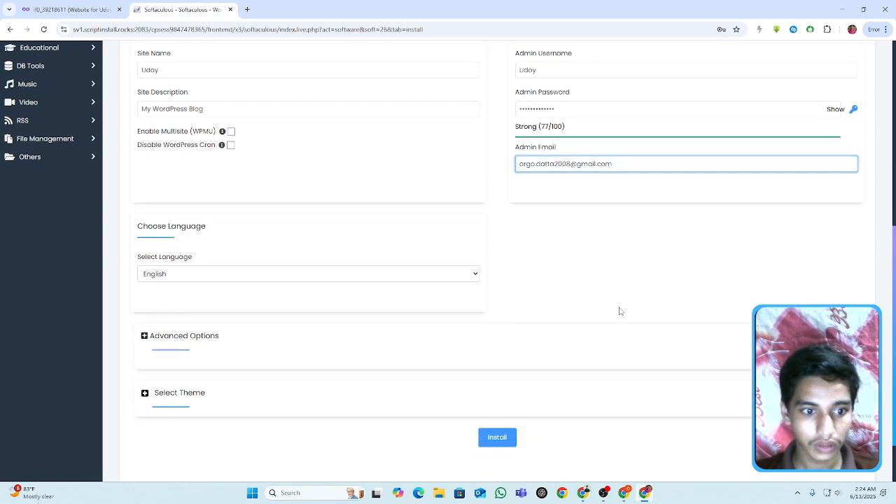
left_click(504, 440)
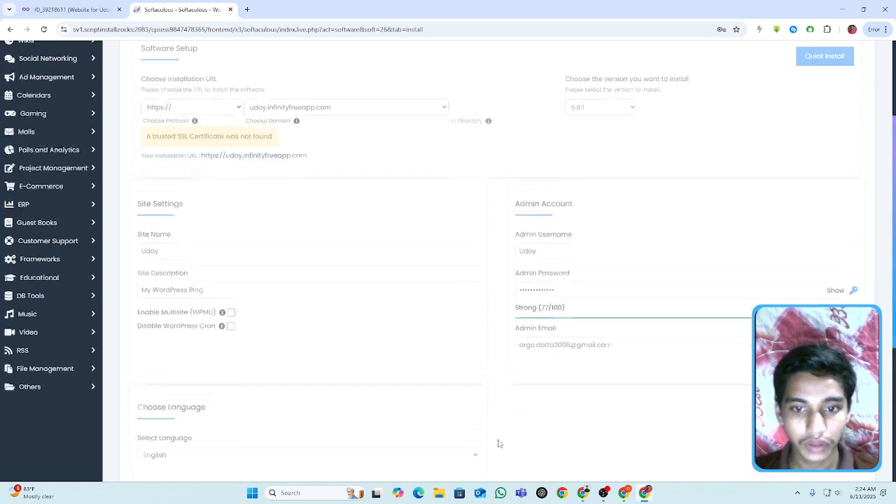
- Open the admin dashboard of the newly installed WordPress site
left_click(690, 173)
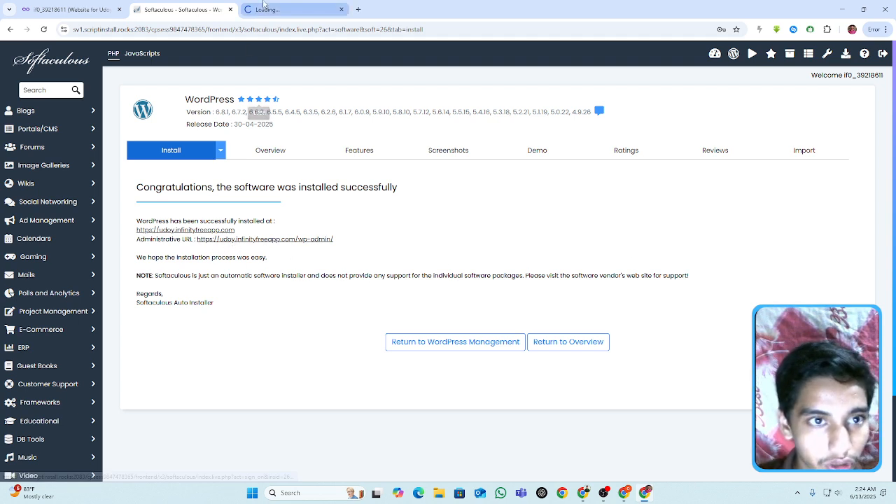
left_click(263, 6)
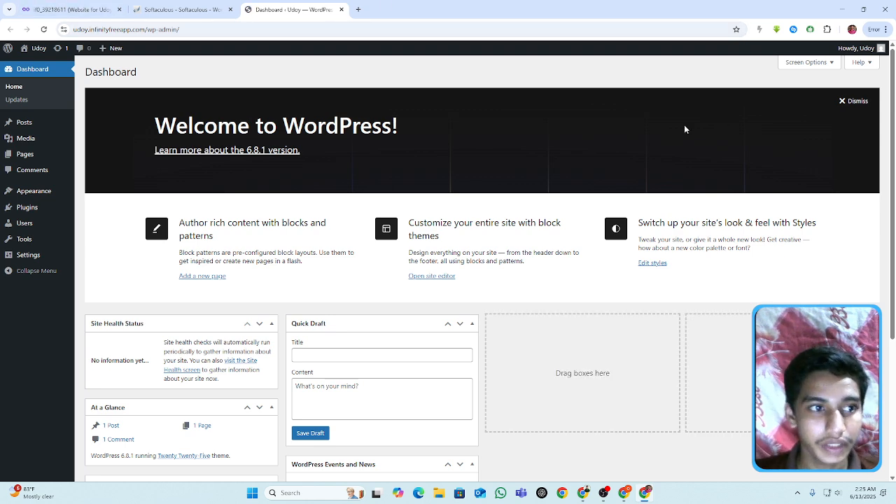
mouse_move(31, 158)
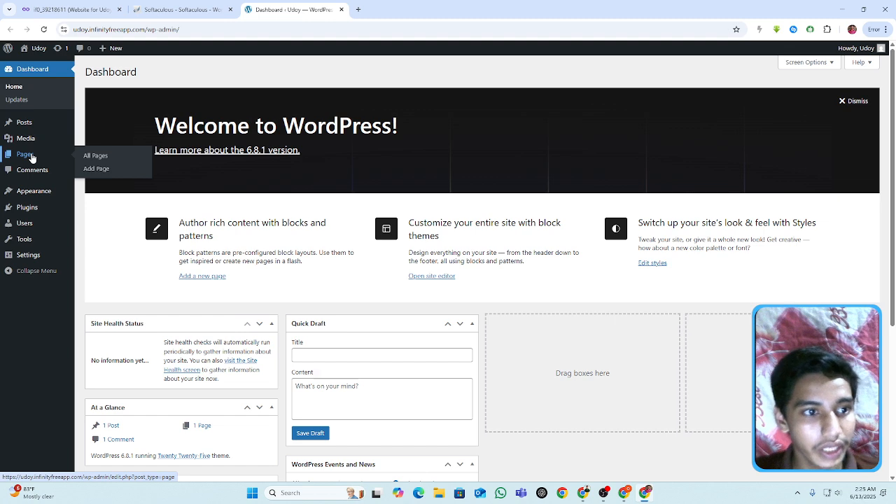